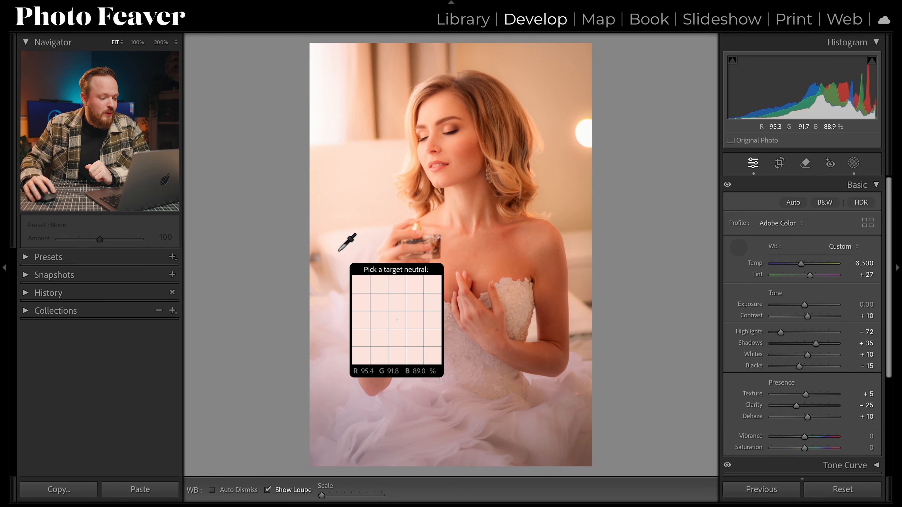
Sample a neutral white balance from the white pillow behind the woman and adjust the Tint to +5.
left_click(339, 251)
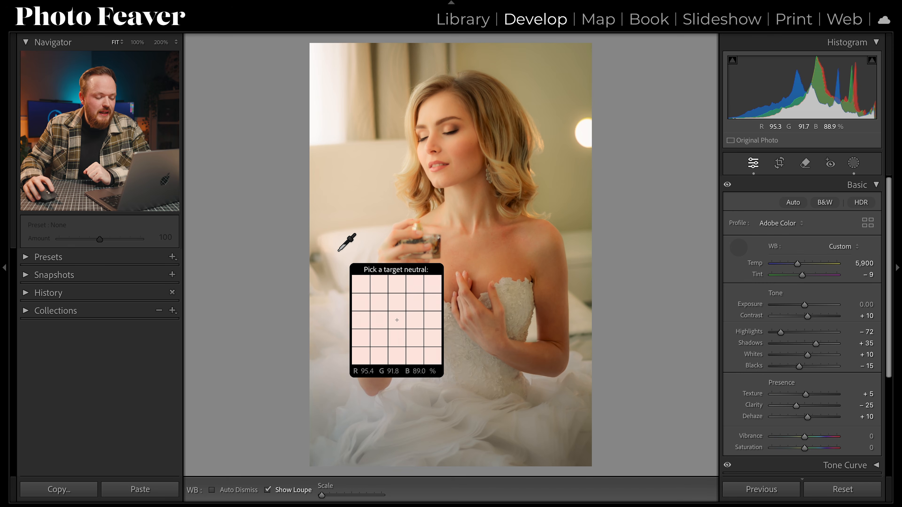
key("Escape")
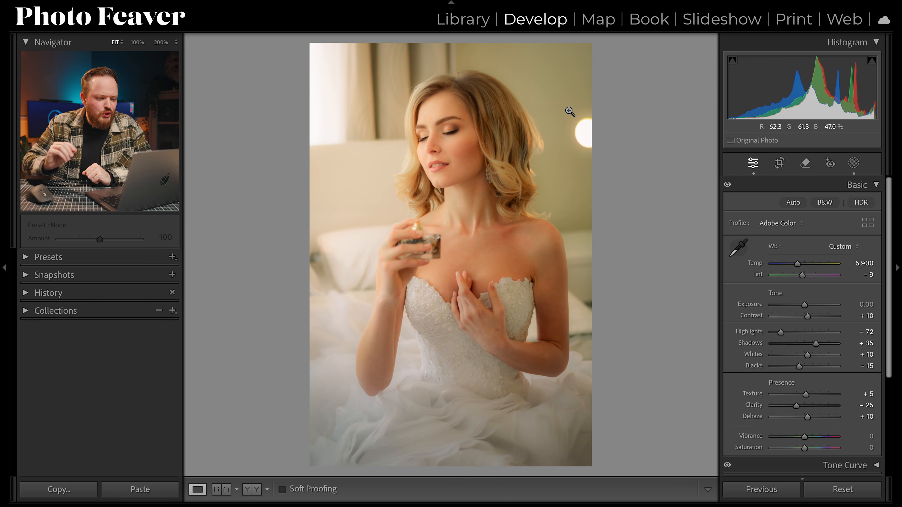
left_click_drag(802, 277, 805, 279)
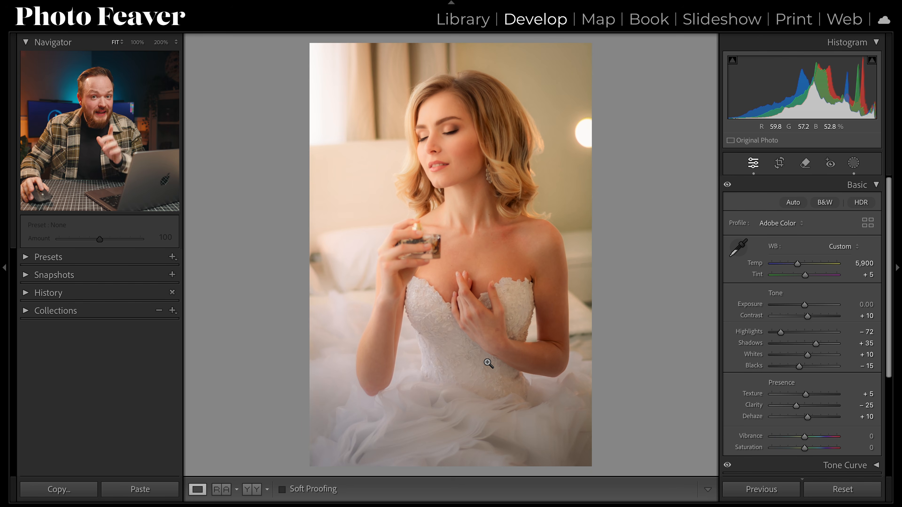
In Color Grading, shift the highlights tint to blue with Hue 225 and Saturation 5.
left_click(858, 188)
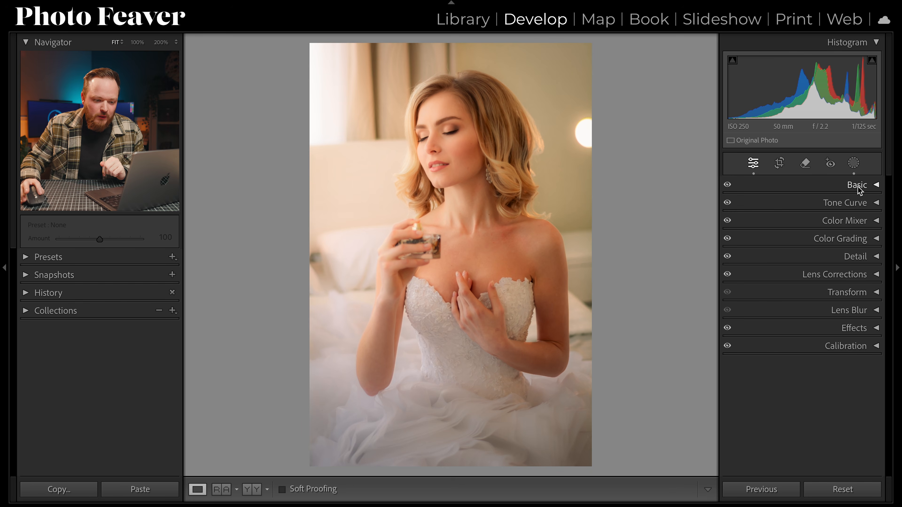
left_click(843, 241)
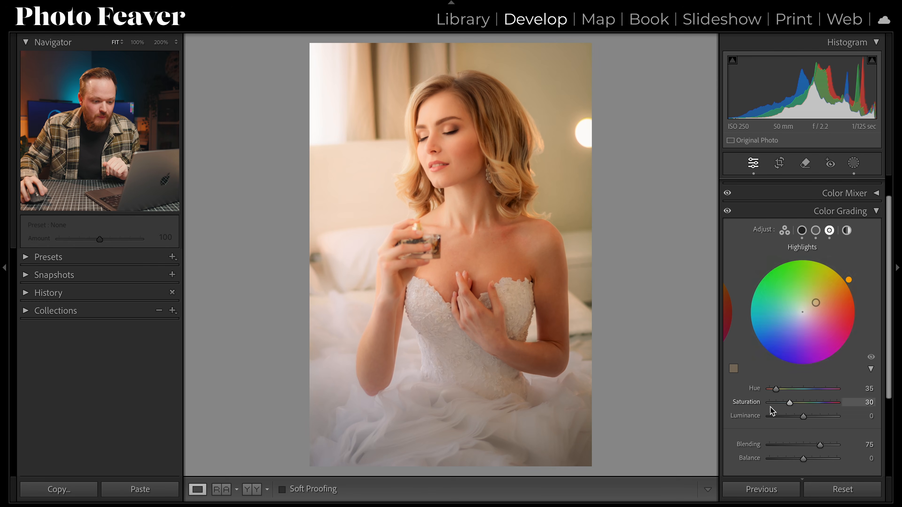
left_click_drag(789, 403, 769, 404)
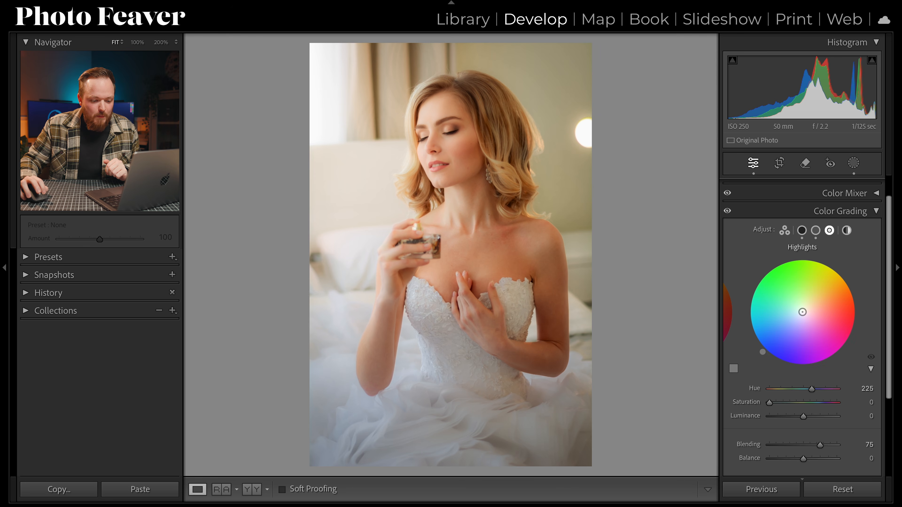
left_click_drag(771, 403, 774, 402)
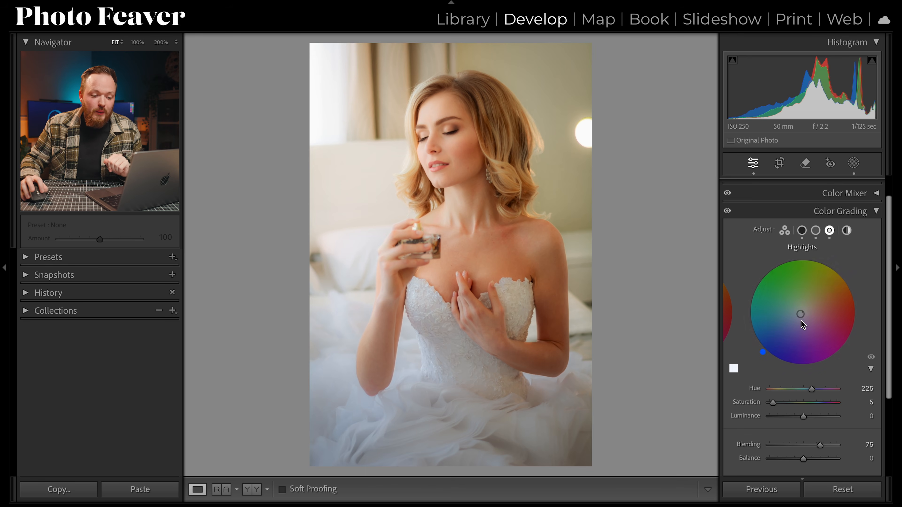
Create a new Luminance Range mask by sampling the bright bodice of the wedding dress.
left_click(853, 164)
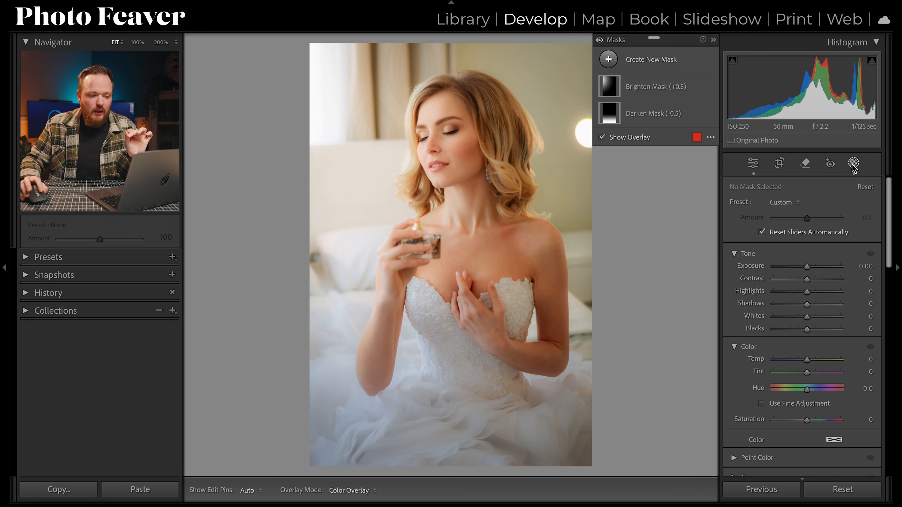
left_click(609, 59)
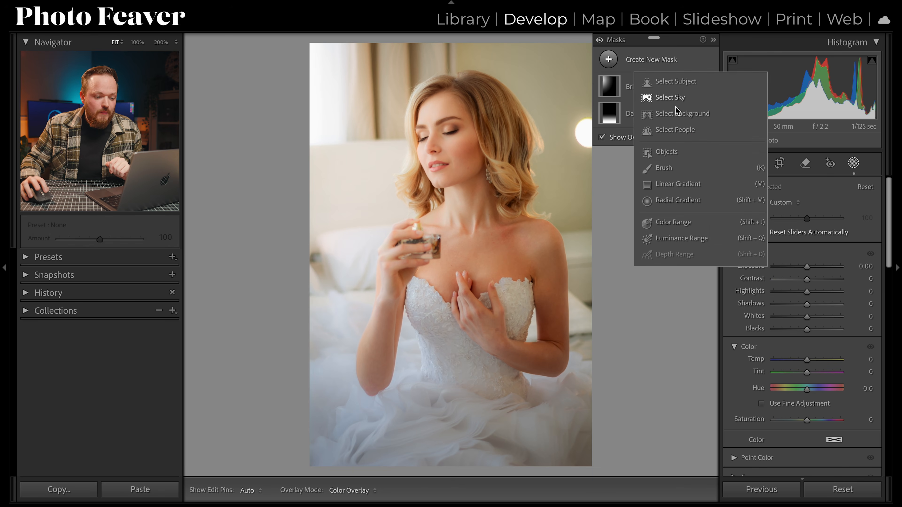
left_click(679, 239)
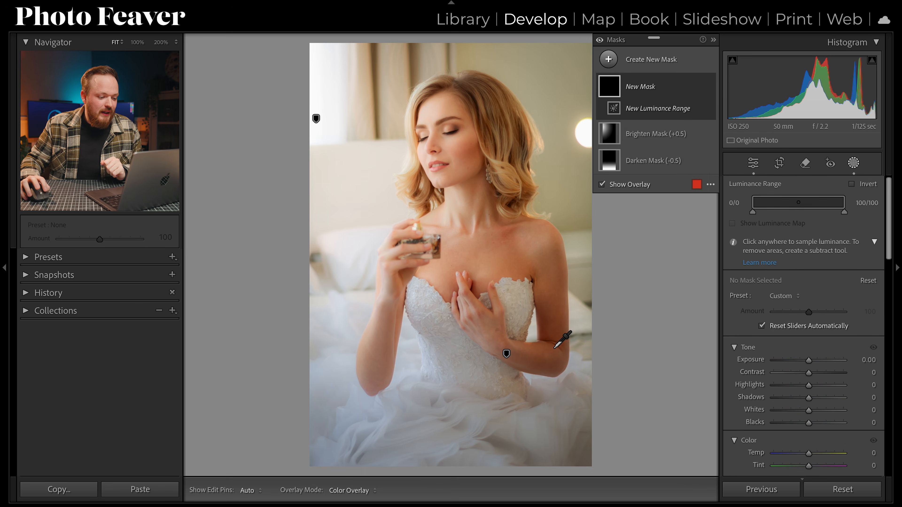
left_click(426, 303)
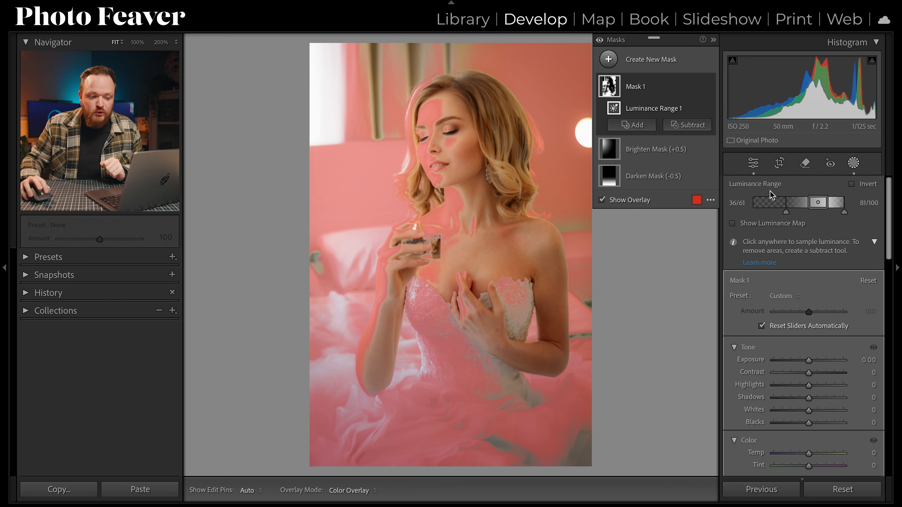
Widen the mask's luminance range to 100/100 at the bright end and 30/57 at the dark end.
left_click(844, 213)
left_click_drag(828, 203, 802, 204)
left_click(785, 211)
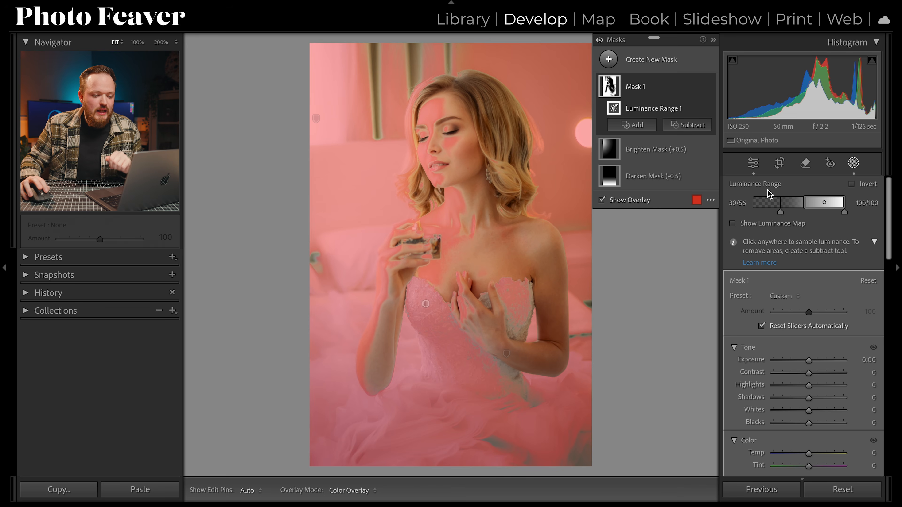
left_click_drag(804, 206, 804, 205)
Change the mask overlay color to green and refine the dark end of the luminance range to 30/54.
left_click(697, 200)
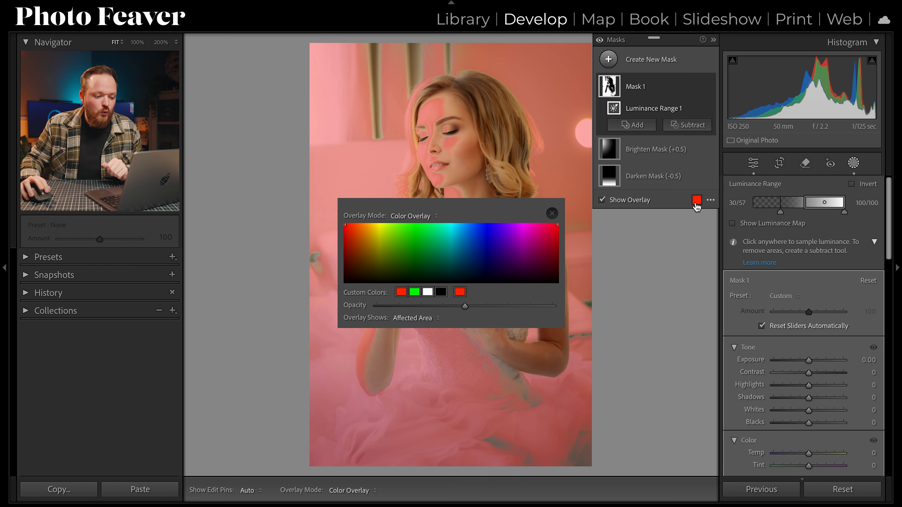
left_click_drag(433, 243, 416, 212)
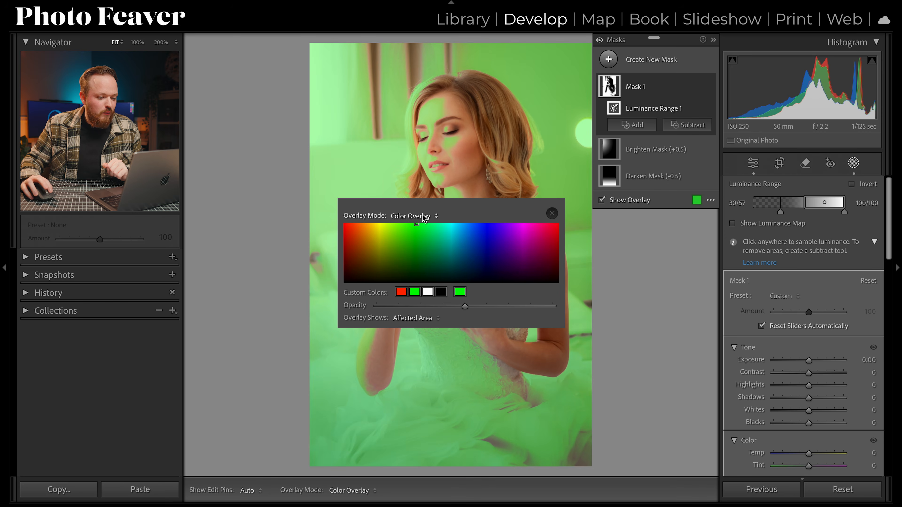
left_click(551, 214)
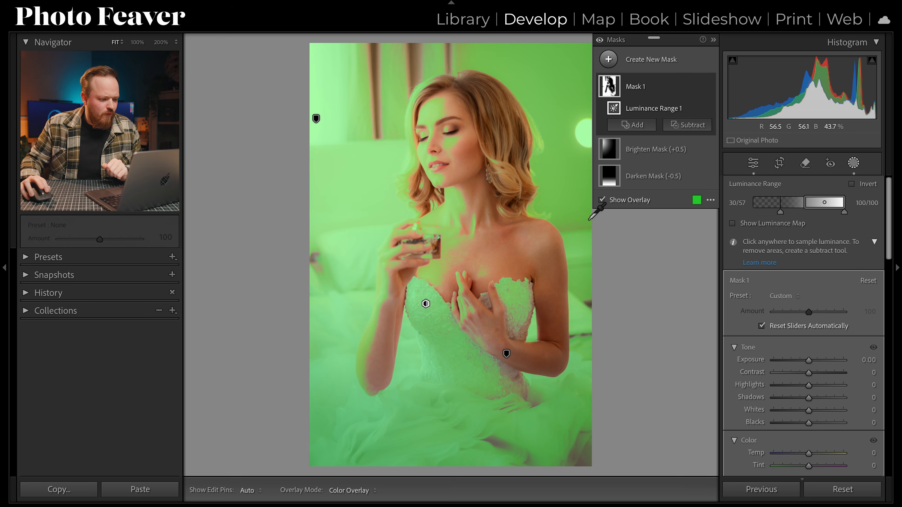
left_click_drag(780, 214, 803, 209)
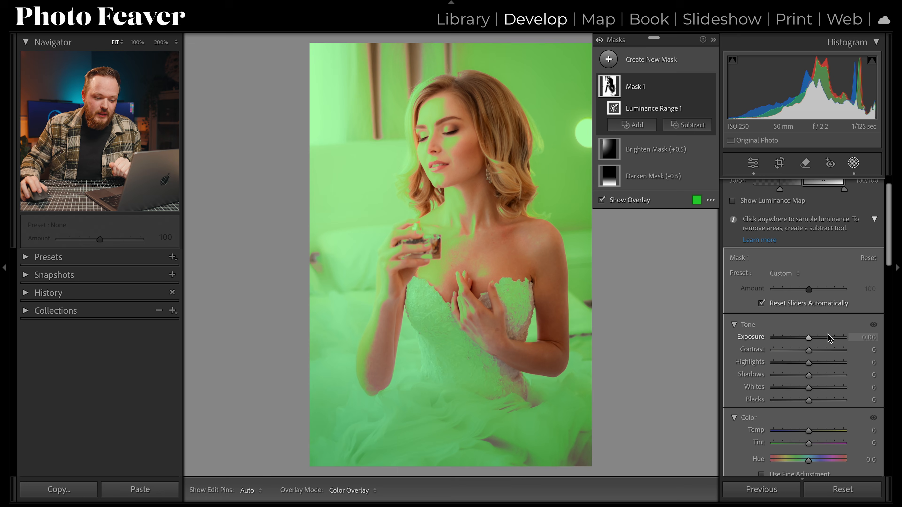
Set the luminance mask's Saturation to -30.
scroll(828, 335, "down", 6)
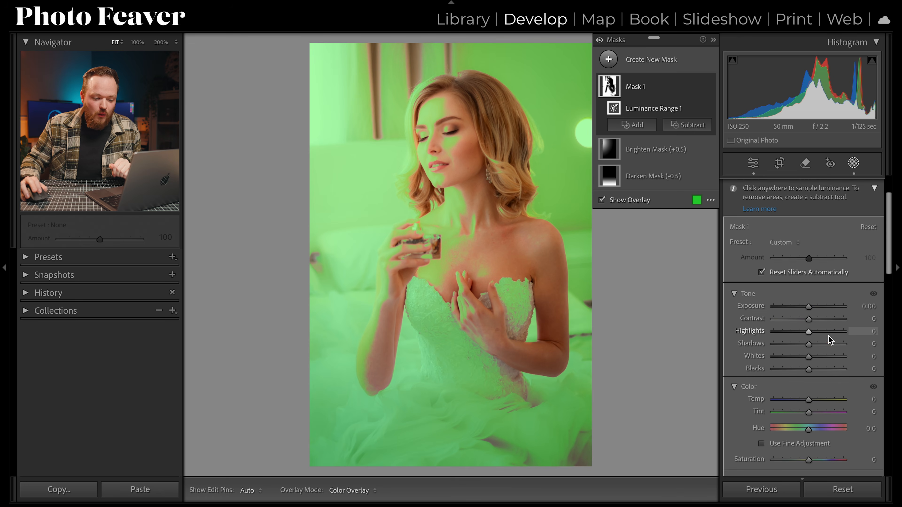
left_click_drag(809, 369, 801, 369)
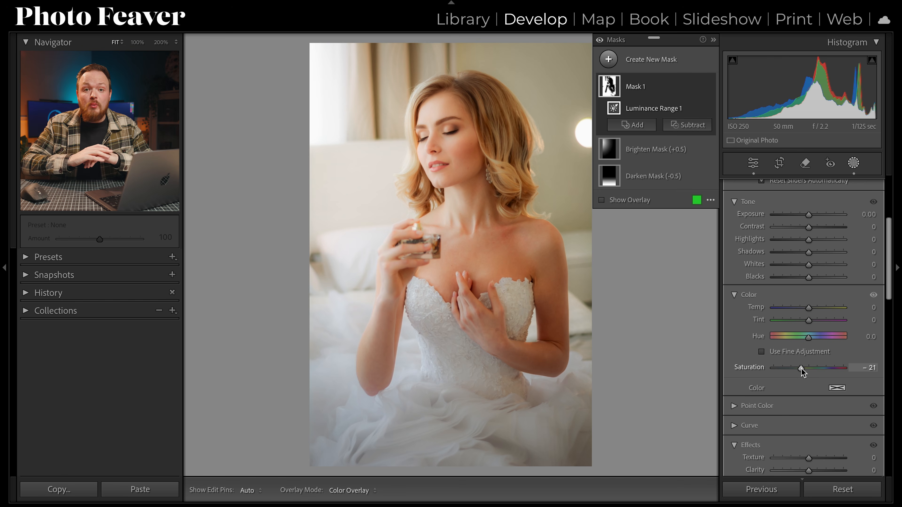
left_click_drag(801, 368, 799, 370)
left_click(866, 369)
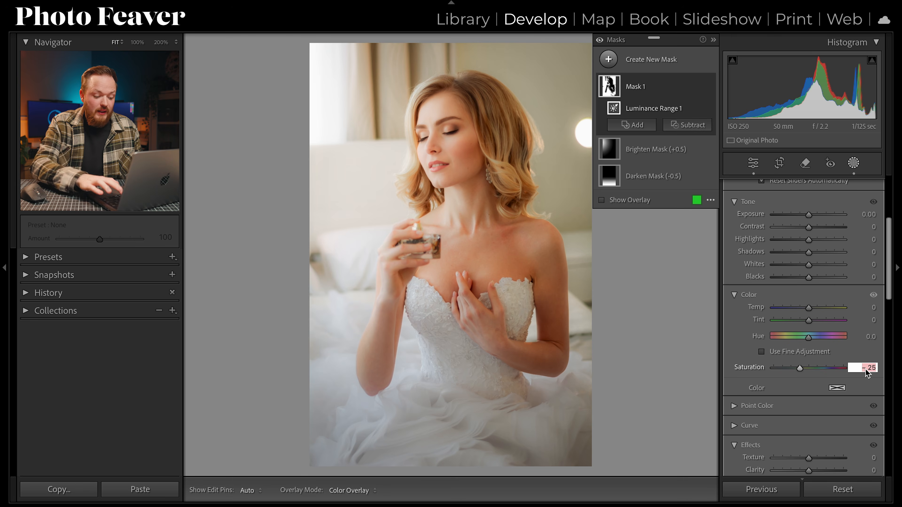
type("-30")
key("Return")
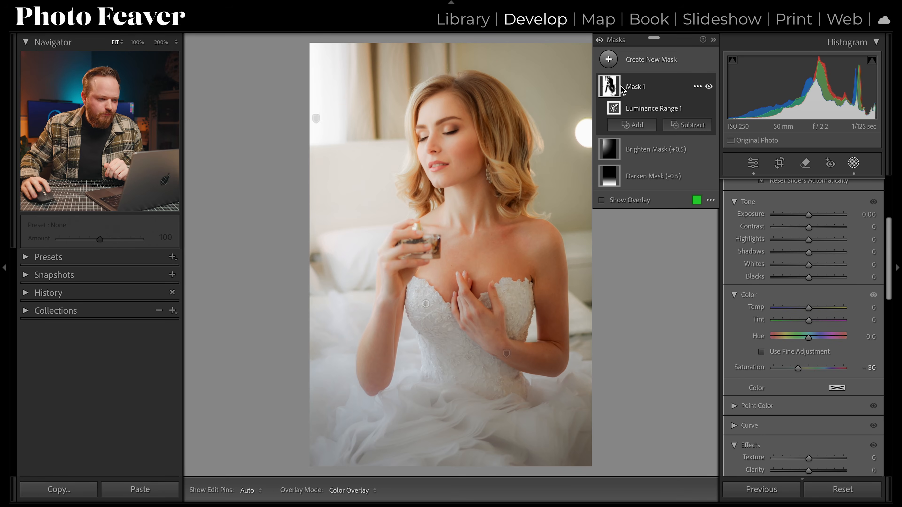
With the mask overlay shown, brush the wall, curtains and the woman's face, hair and neck out of Mask 1, and leave masking.
mouse_move(605, 88)
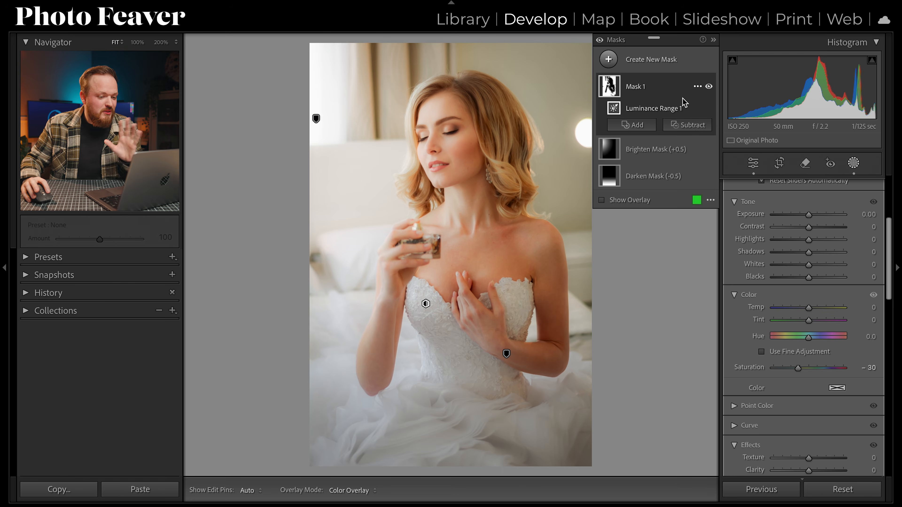
left_click(682, 128)
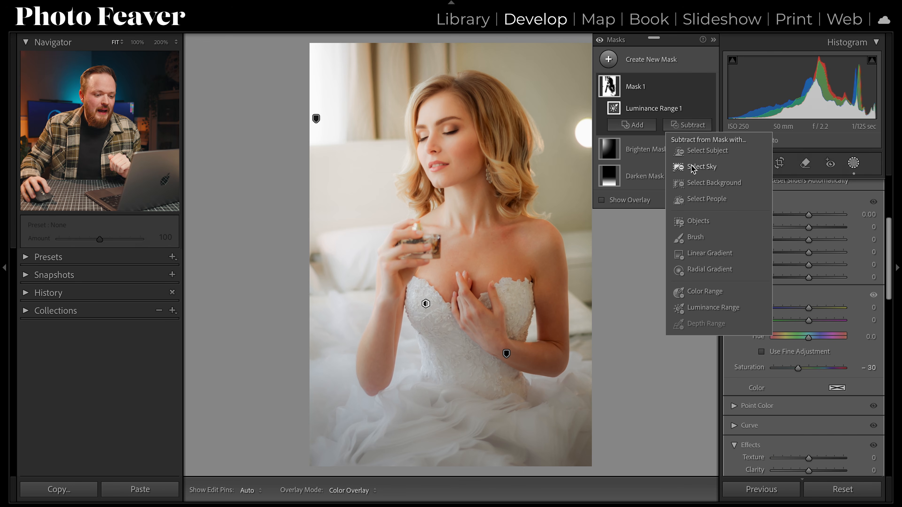
left_click(696, 238)
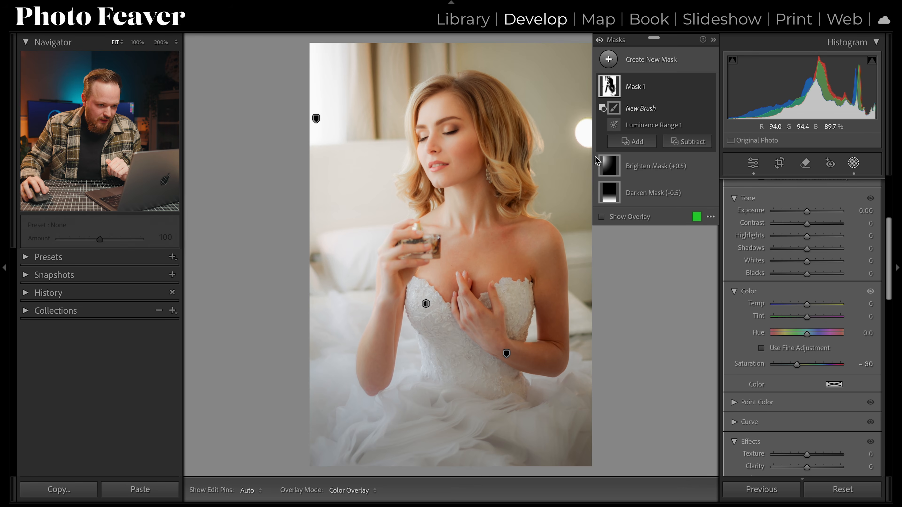
left_click(601, 217)
key("h")
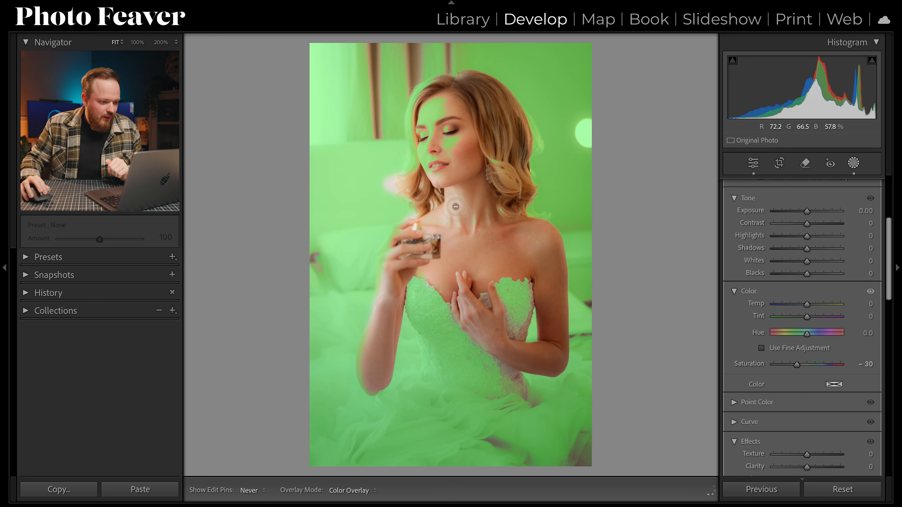
mouse_move(383, 184)
left_mouse_down()
mouse_move(316, 216)
mouse_move(362, 195)
left_mouse_up()
mouse_move(310, 171)
left_mouse_down()
mouse_move(480, 172)
mouse_move(411, 149)
mouse_move(256, 60)
mouse_move(340, 52)
mouse_move(368, 111)
mouse_move(399, 137)
left_mouse_up()
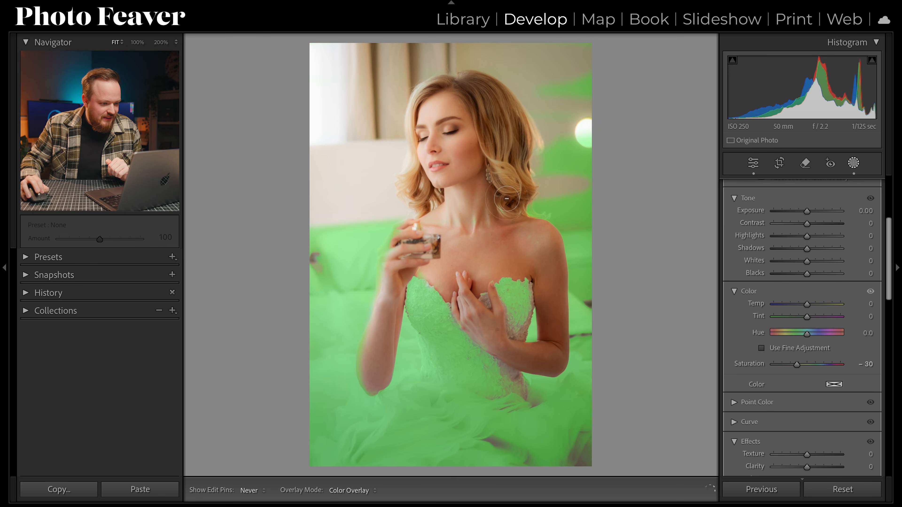
left_click_drag(536, 201, 576, 210)
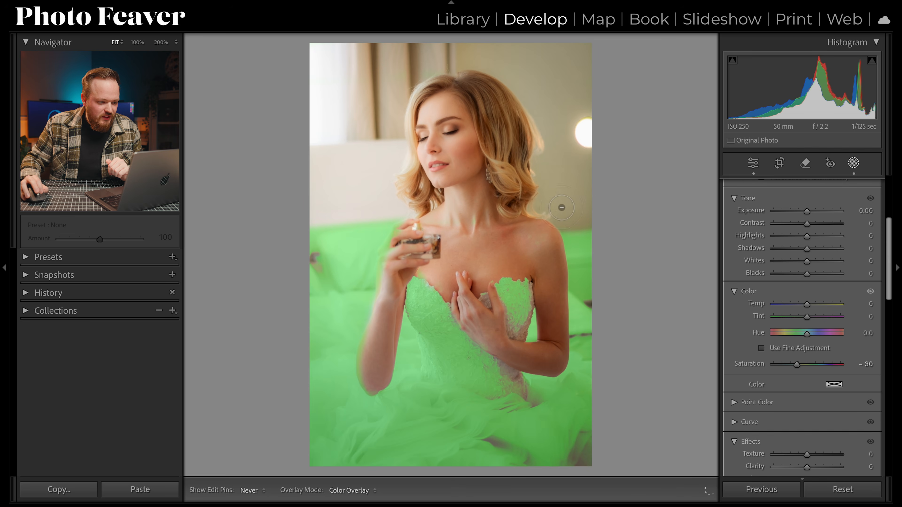
left_click_drag(473, 191, 476, 188)
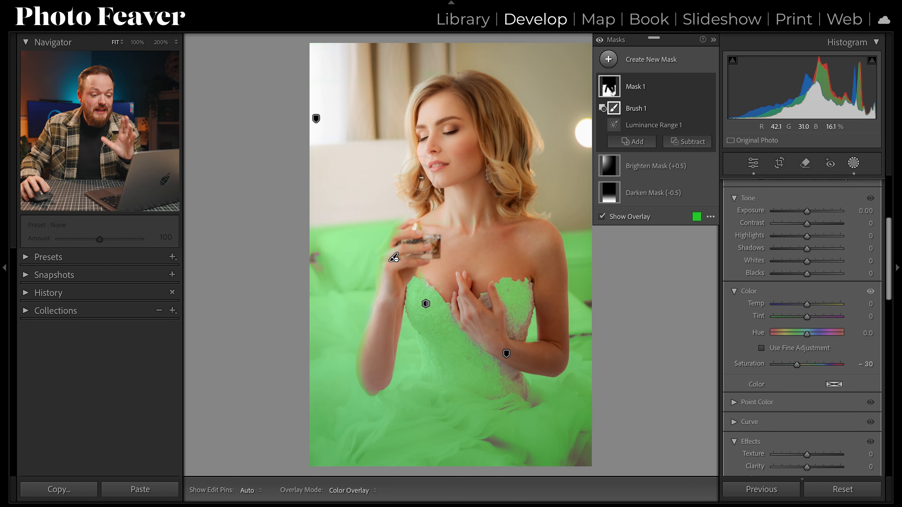
left_click(753, 165)
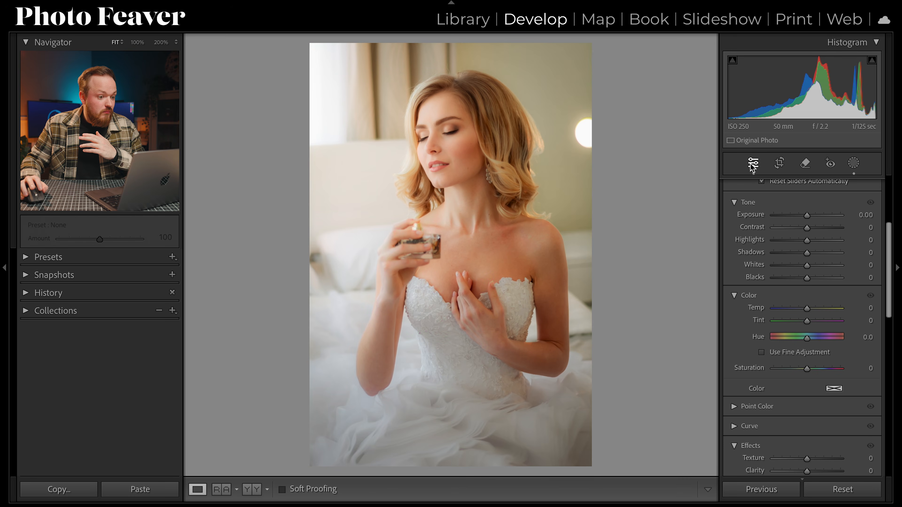